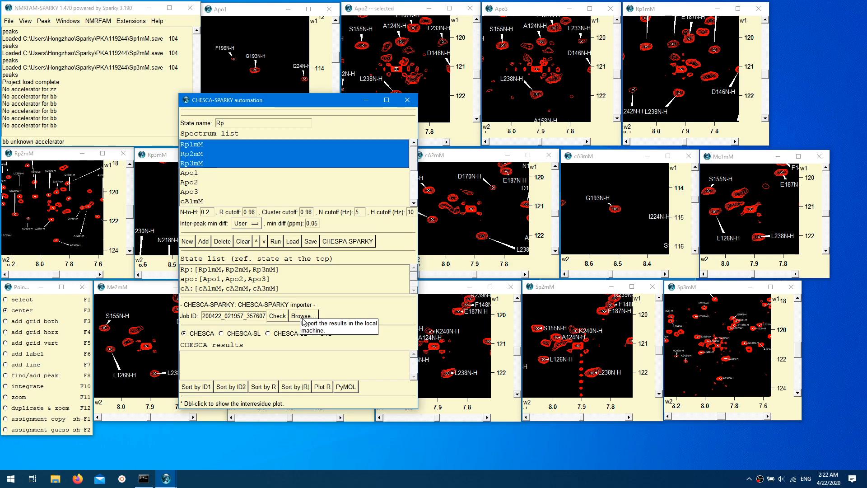
# Step: Import the submitted job's CHESCA results and plot the covariance matrix with its legend, declining to rename the results directory
pyautogui.click(273, 319)
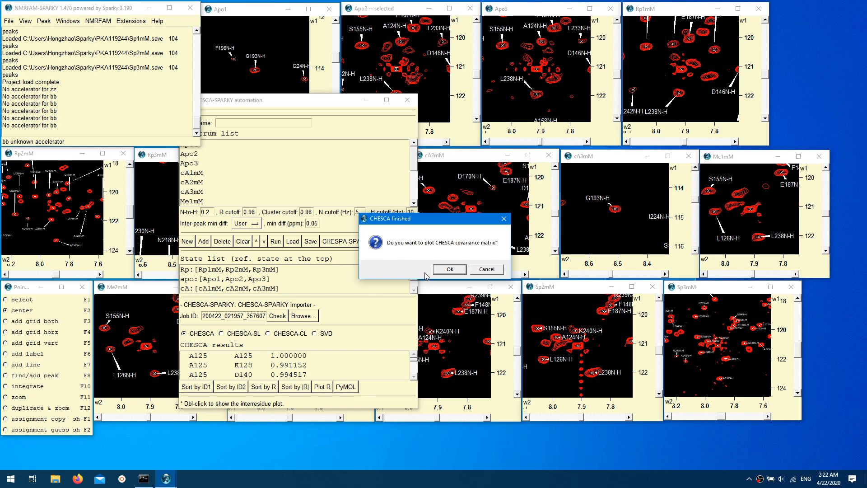
pyautogui.click(456, 269)
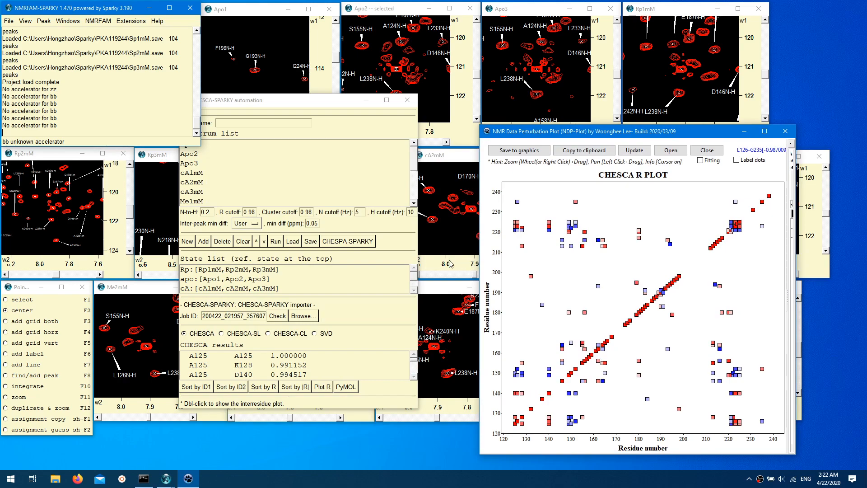
pyautogui.click(429, 271)
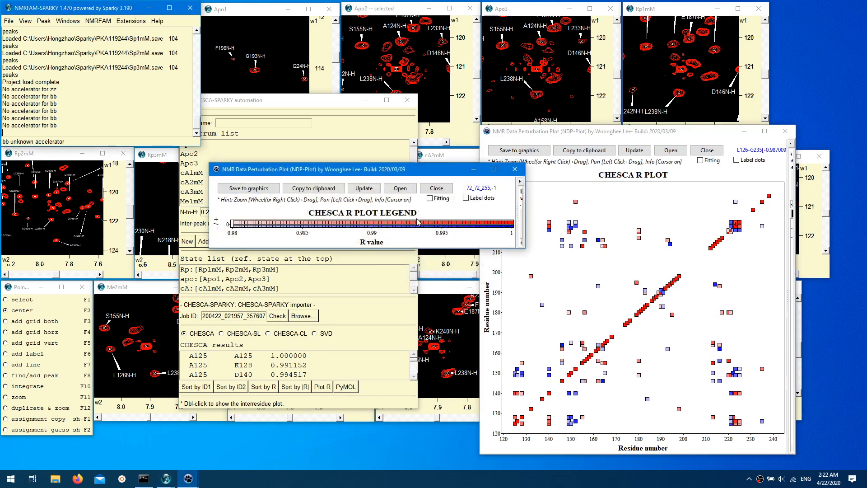
pyautogui.moveTo(383, 172); pyautogui.dragTo(646, 46)
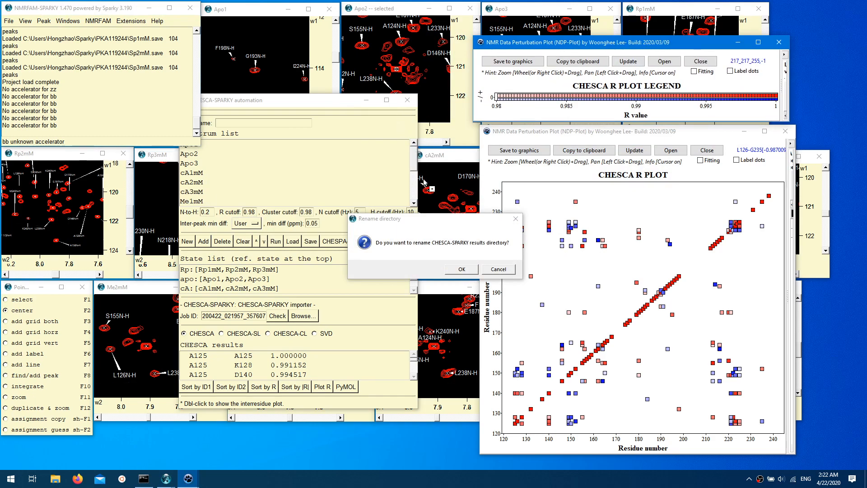
pyautogui.click(451, 236)
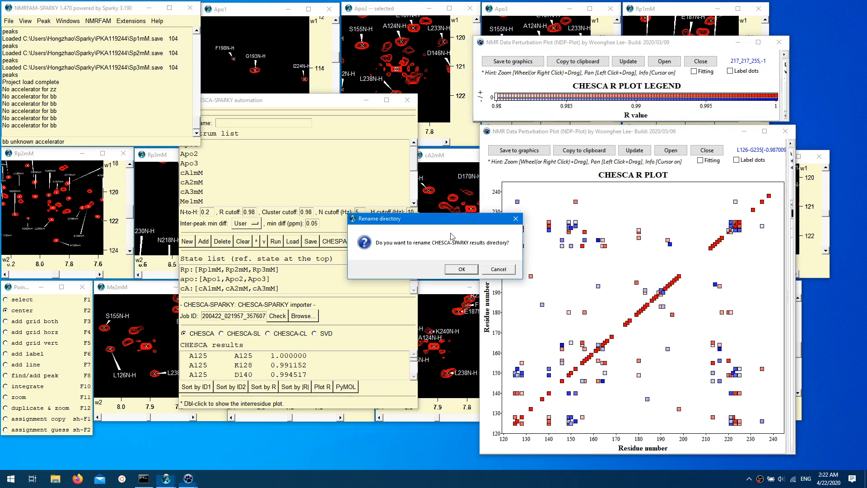
pyautogui.click(501, 269)
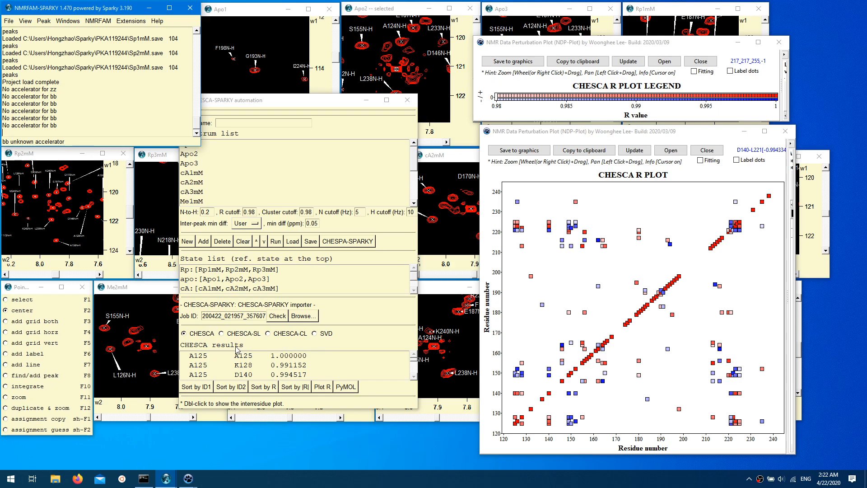
# Step: Sort the CHESCA results by the first residue ID, the second residue ID, and finally by R
pyautogui.click(214, 390)
pyautogui.click(231, 387)
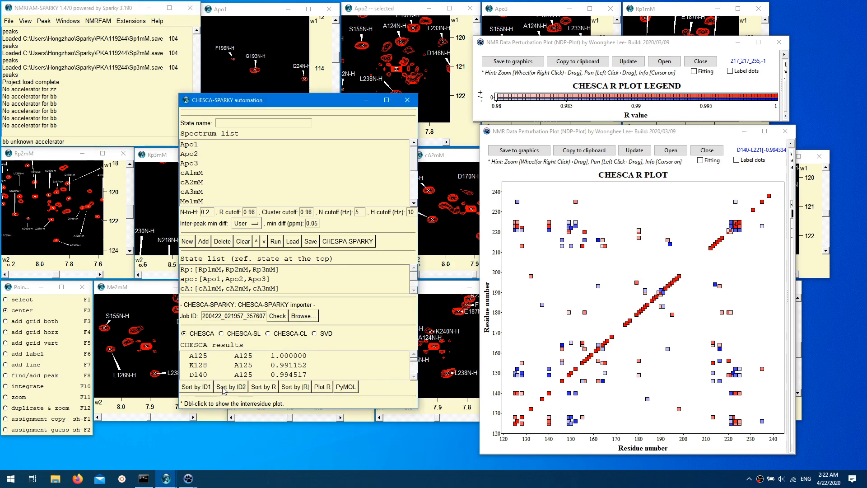
pyautogui.click(256, 387)
pyautogui.moveTo(606, 245)
# Step: Plot the pairwise shifts for the W222–D140 residue pair and label the dots with their states
pyautogui.moveTo(414, 361); pyautogui.dragTo(414, 368)
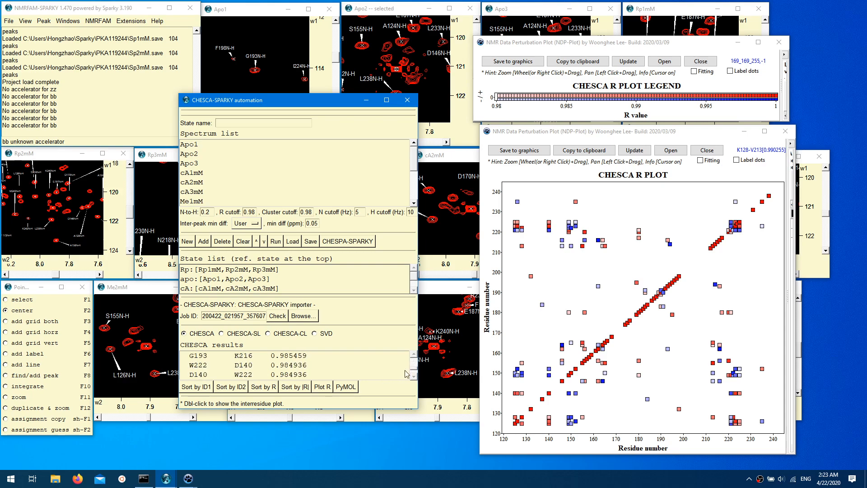
pyautogui.doubleClick(310, 364)
pyautogui.moveTo(392, 169); pyautogui.dragTo(478, 85)
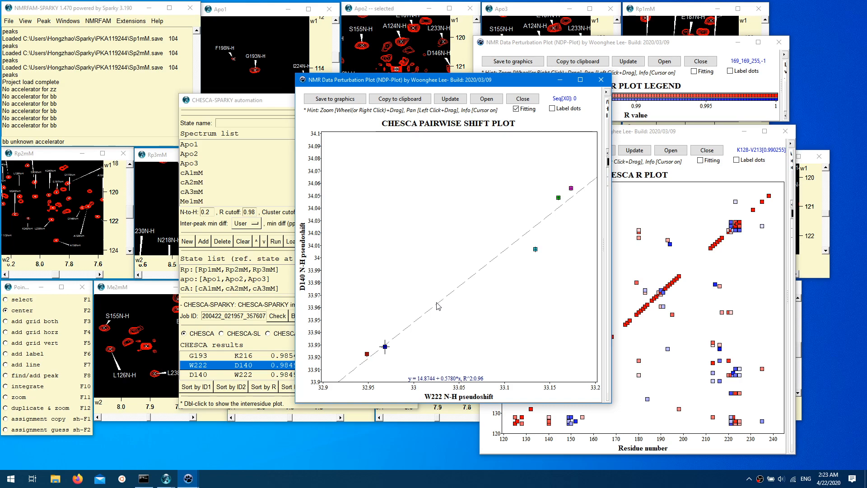
pyautogui.click(560, 110)
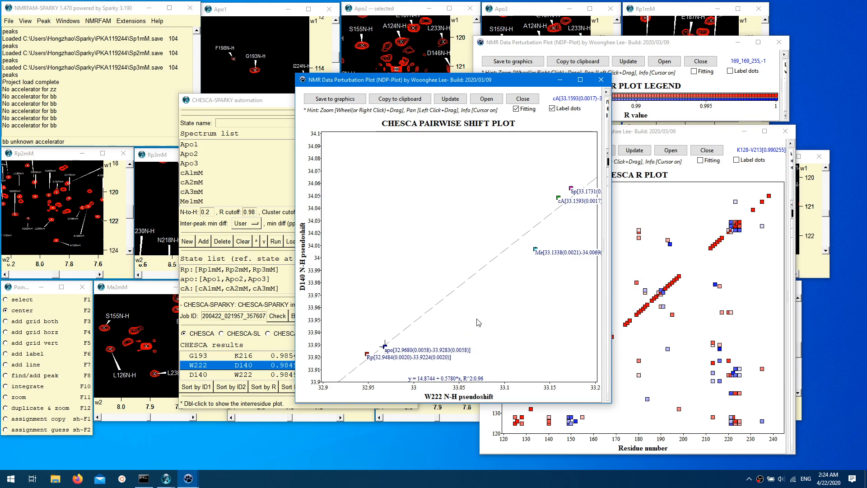
pyautogui.moveTo(535, 249)
# Step: Open the graphics export dialog for the pairwise shift plot and cancel it without saving
pyautogui.click(330, 100)
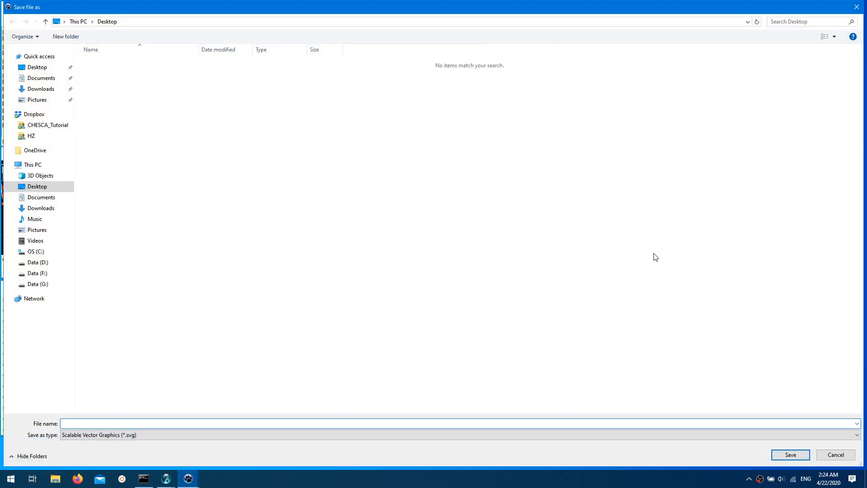
pyautogui.click(834, 455)
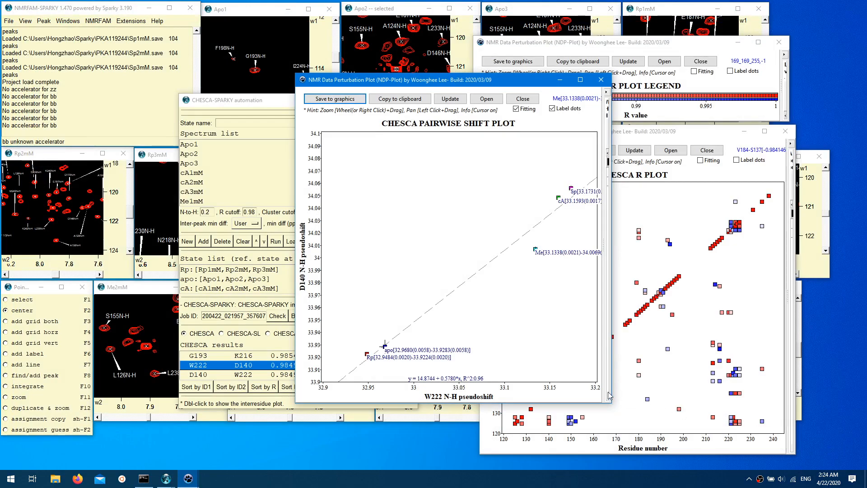
# Step: Move the pairwise shift plot clear of the CHESCA window and view the CHESCA-SL and CHESCA-CL cluster results
pyautogui.moveTo(432, 80); pyautogui.dragTo(611, 83)
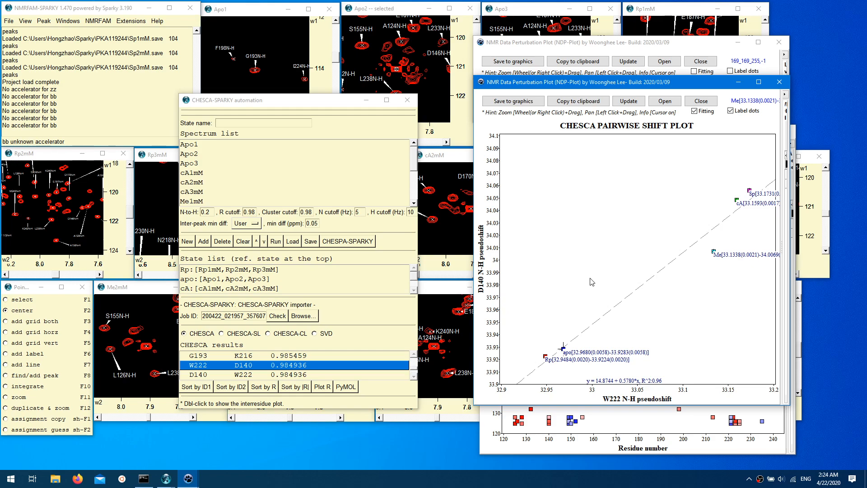
pyautogui.click(241, 335)
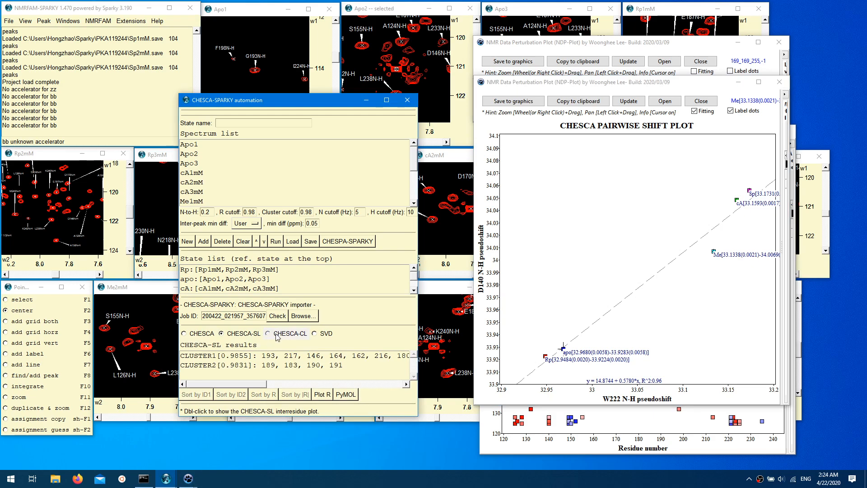
pyautogui.click(277, 337)
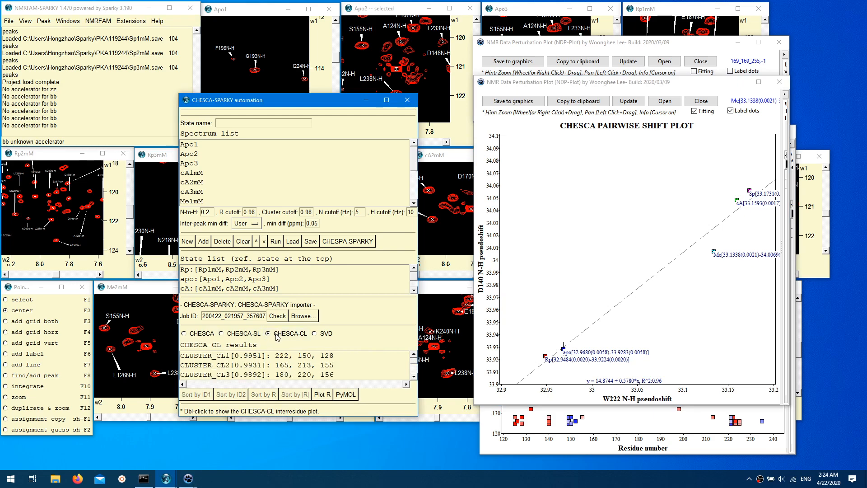
pyautogui.click(247, 334)
pyautogui.click(250, 336)
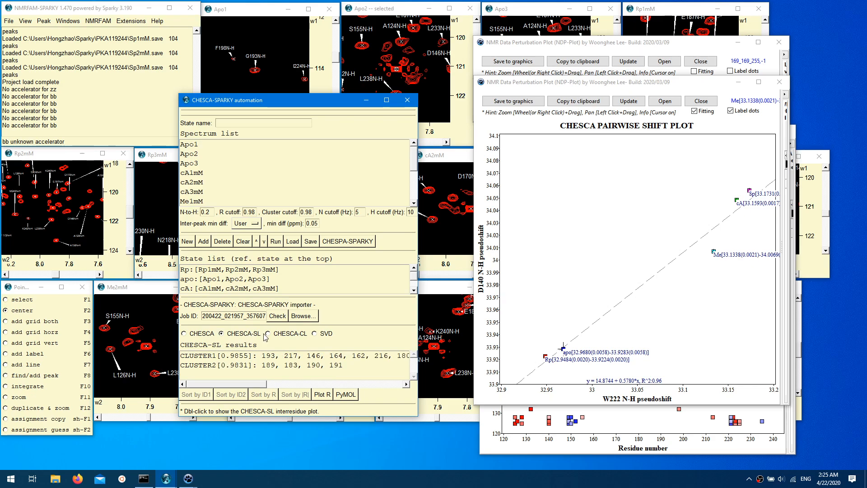
# Step: Plot the CLUSTER_CL1 entry of the CHESCA-CL results and place the plot beside the CHESCA window
pyautogui.click(290, 335)
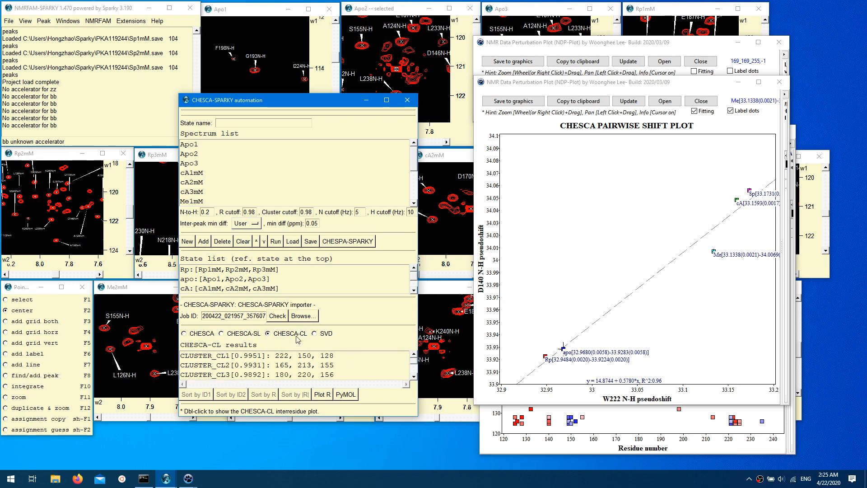
pyautogui.doubleClick(288, 356)
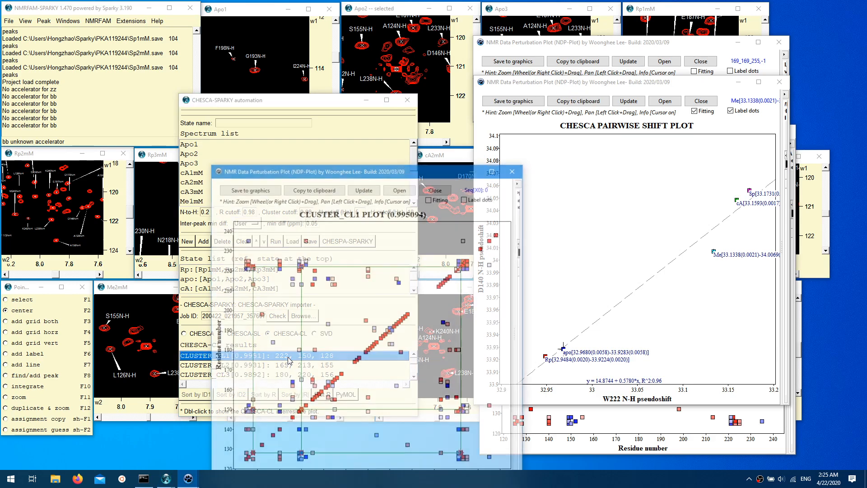
pyautogui.moveTo(414, 175); pyautogui.dragTo(645, 95)
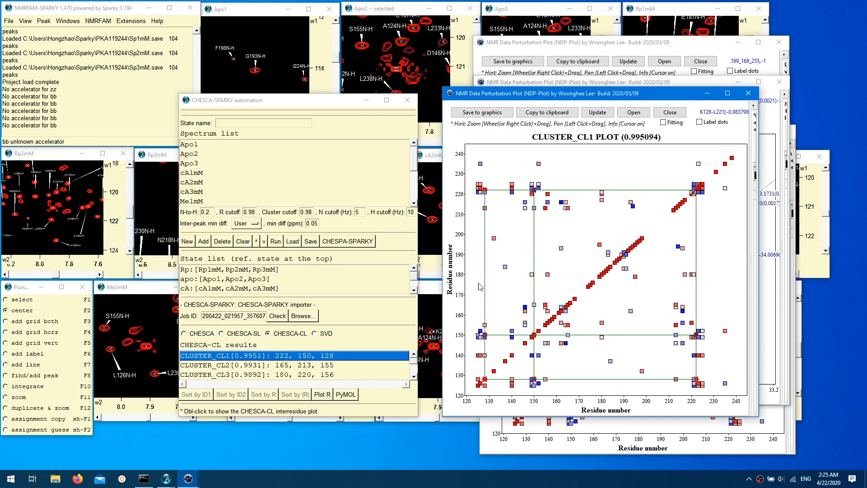
pyautogui.moveTo(700, 187)
# Step: Switch the results to SVD and look through the list of principal component entries
pyautogui.click(322, 335)
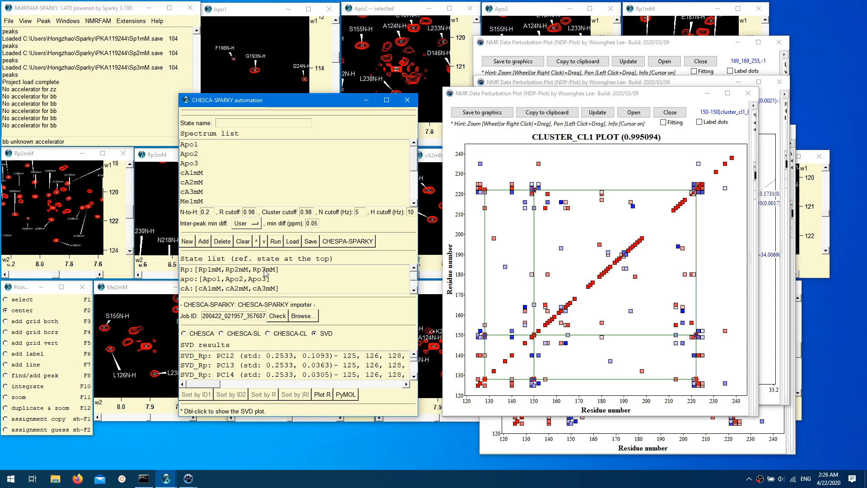
pyautogui.moveTo(414, 361); pyautogui.dragTo(415, 376)
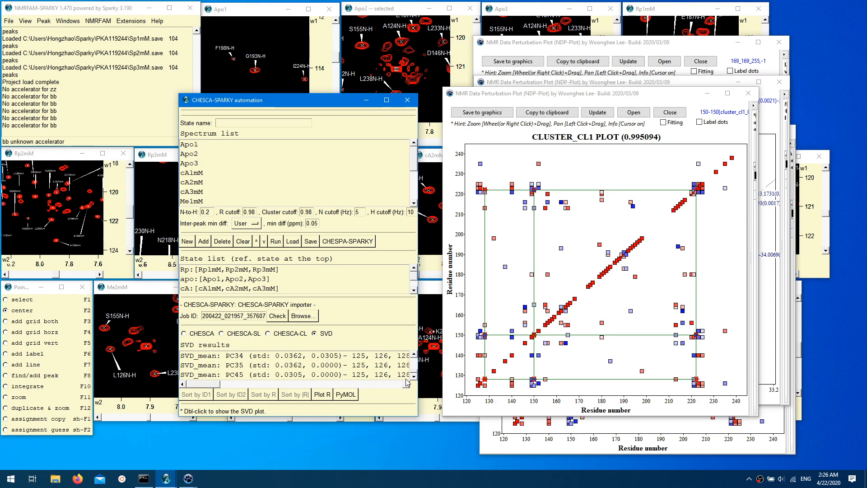
pyautogui.moveTo(413, 373); pyautogui.dragTo(414, 356)
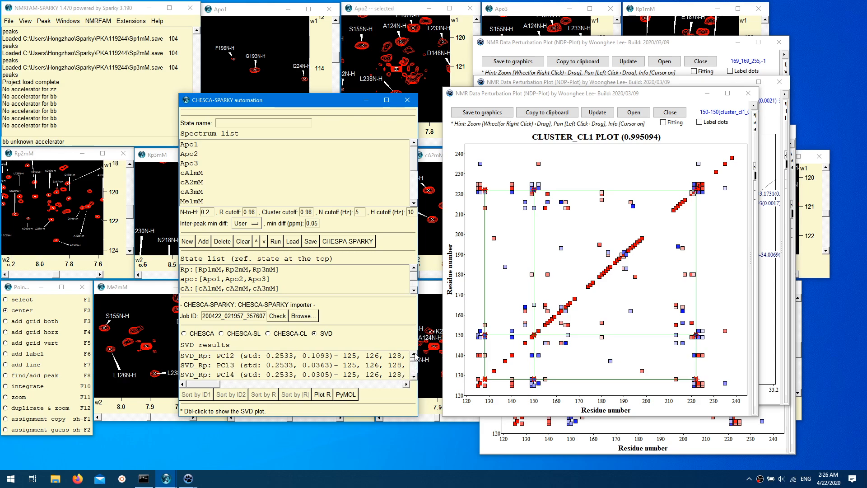
# Step: Plot the SVD_Rp PC12 analysis beside the CHESCA window and label its dots
pyautogui.doubleClick(250, 359)
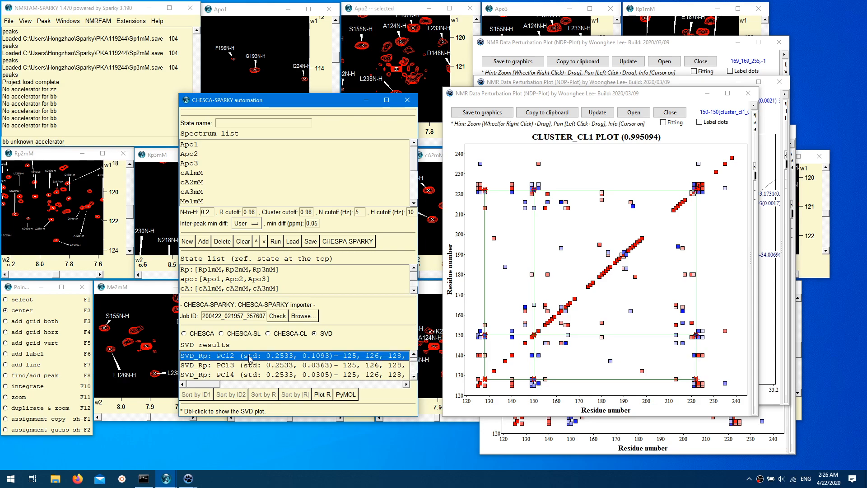
pyautogui.moveTo(366, 176); pyautogui.dragTo(596, 100)
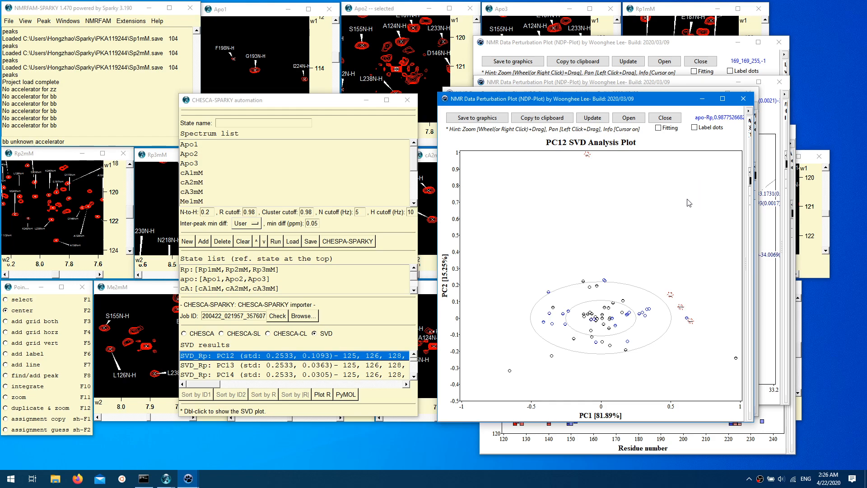
pyautogui.moveTo(608, 285)
pyautogui.moveTo(670, 295)
pyautogui.click(702, 130)
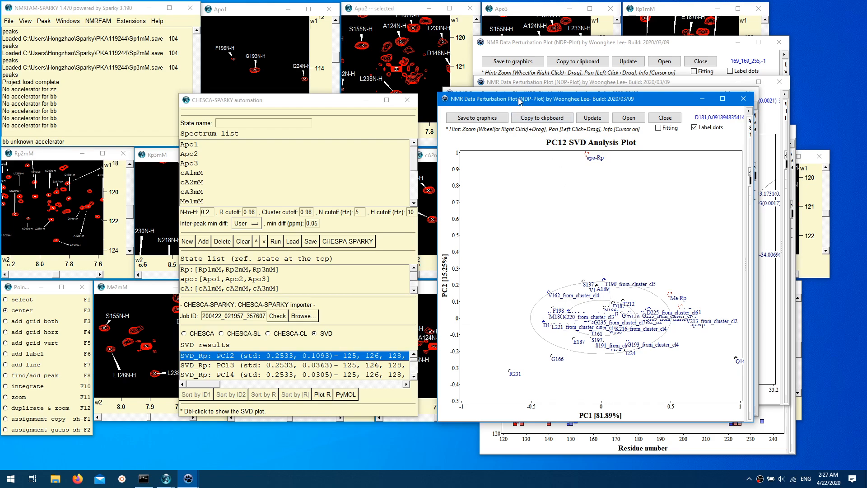
pyautogui.moveTo(519, 101); pyautogui.dragTo(565, 98)
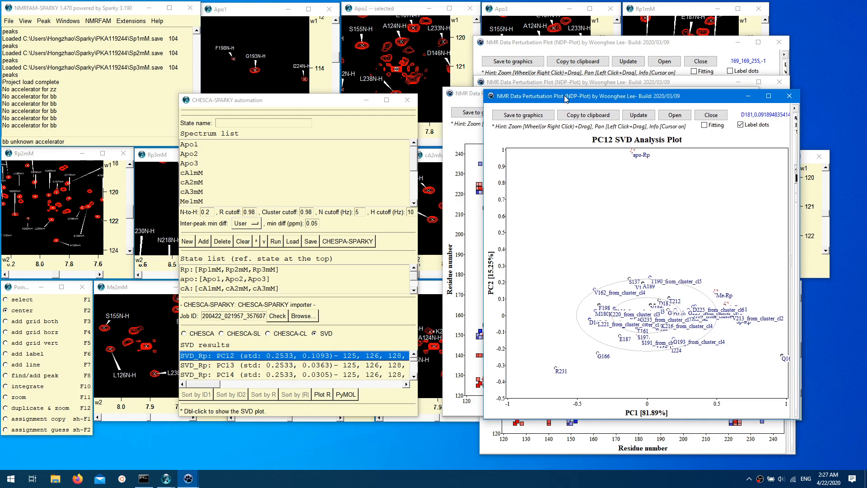
# Step: Launch PyMOL from the CHESCA results, using 1rgs.pdb from the Sparky folder as the structure
pyautogui.click(341, 395)
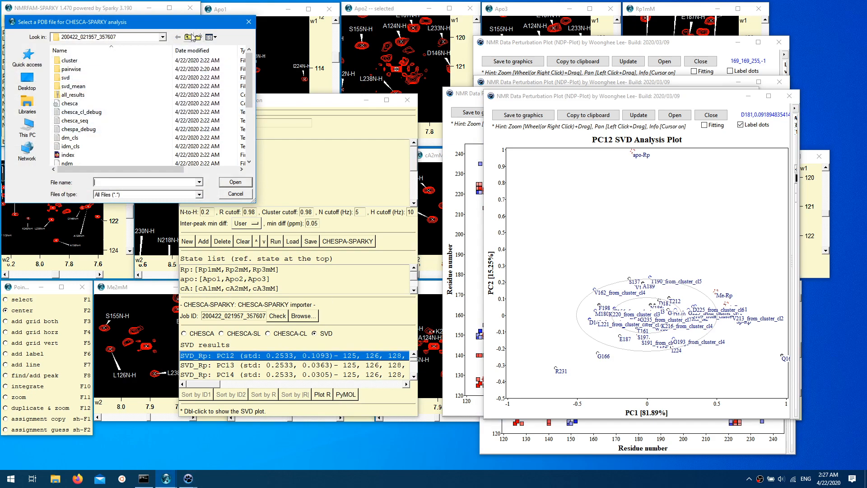
pyautogui.click(188, 39)
pyautogui.click(188, 39)
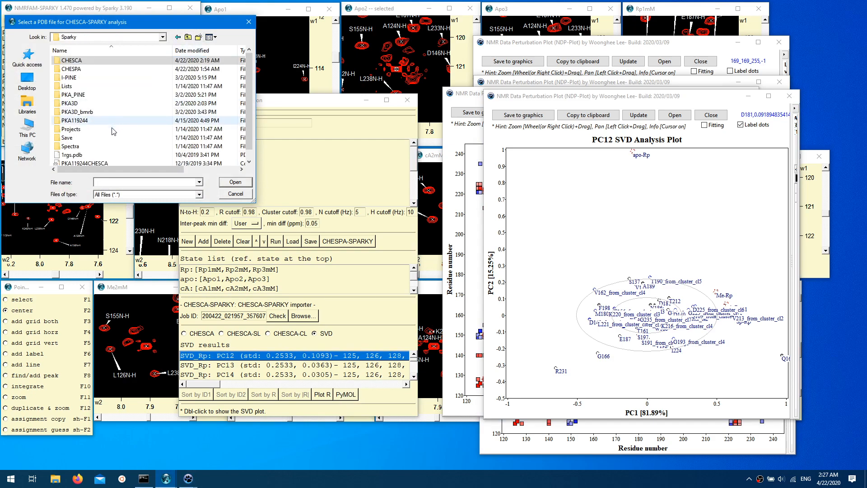
pyautogui.doubleClick(97, 155)
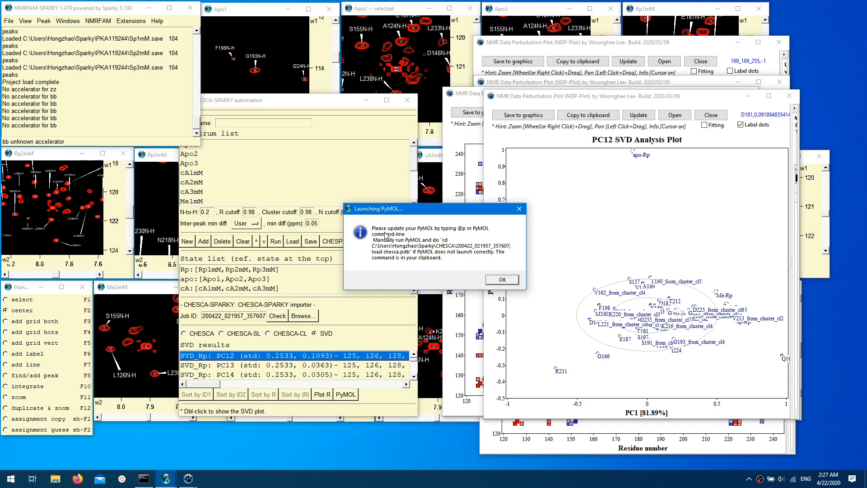
pyautogui.click(502, 279)
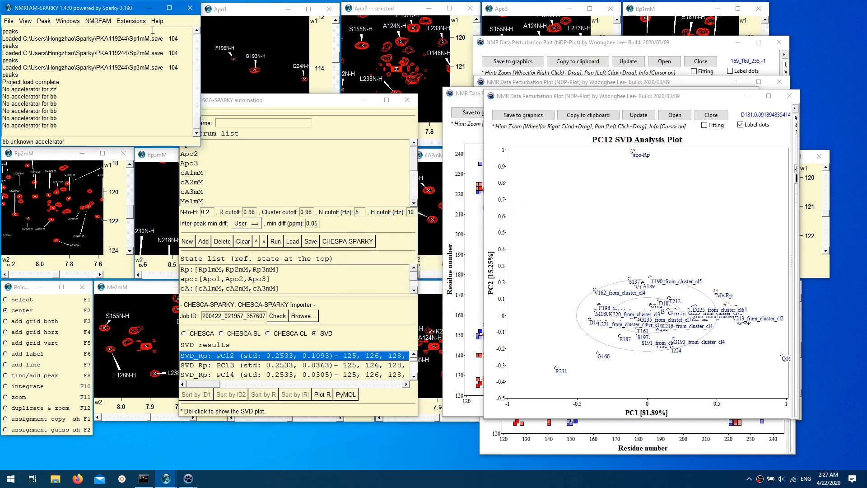
# Step: In PyMOL, run the copied command that changes to the job's results folder and loads chesca.pdb
pyautogui.click(149, 8)
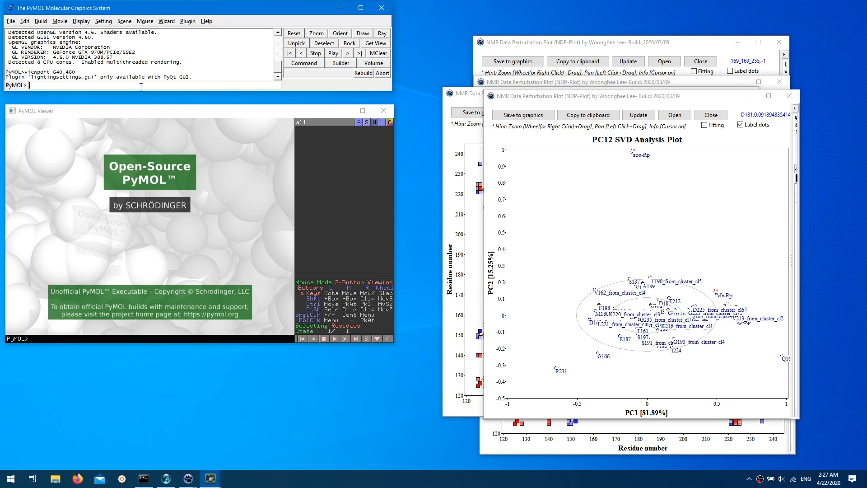
pyautogui.write('cd C:\\Users\\Hongzhao\\Sparky\\CHESCA\\200422_021957_357607; load chesca.pdb')
pyautogui.press('Return')
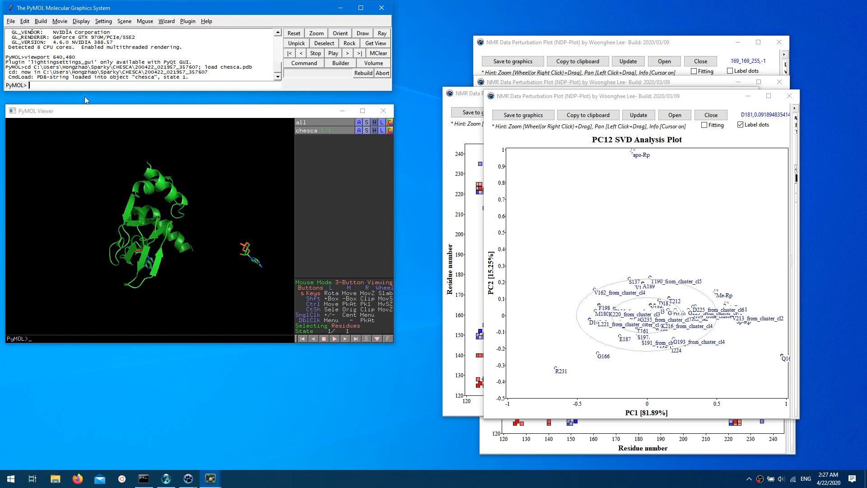
pyautogui.moveTo(201, 202)
pyautogui.mouseDown()
pyautogui.moveTo(181, 210)
pyautogui.moveTo(184, 203)
pyautogui.mouseUp()
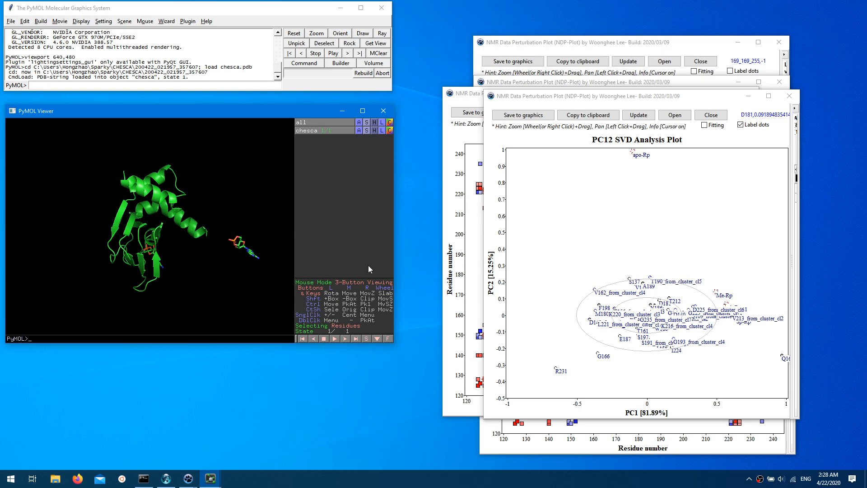
# Step: Switch back to NMRFAM-SPARKY, change the results to CHESCA-CL and select the CLUSTER_CL1 entry with residues 222, 150 and 128
pyautogui.click(210, 480)
pyautogui.click(188, 483)
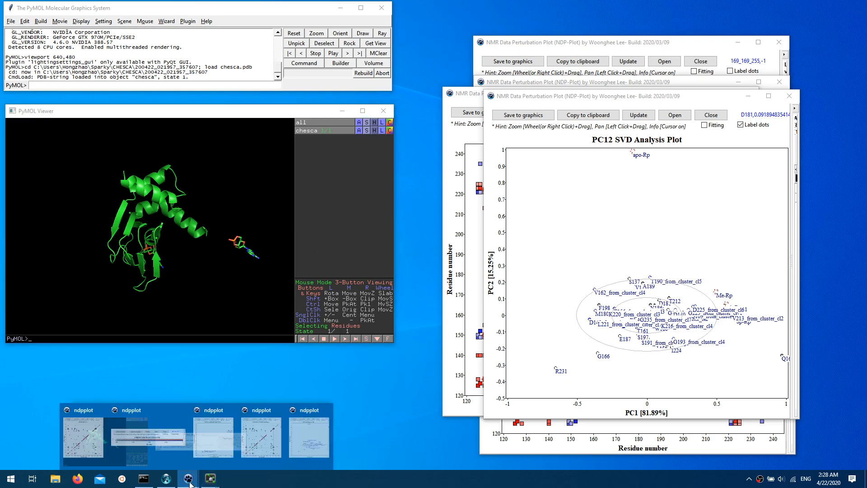
pyautogui.click(166, 478)
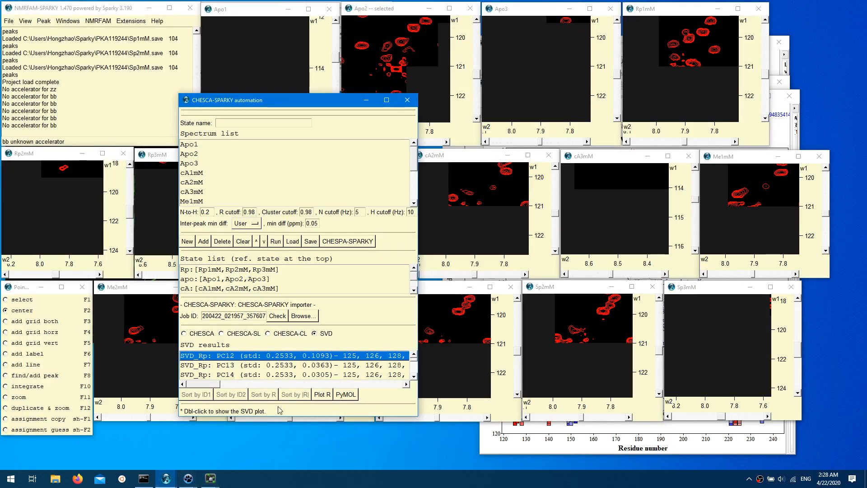
pyautogui.click(276, 335)
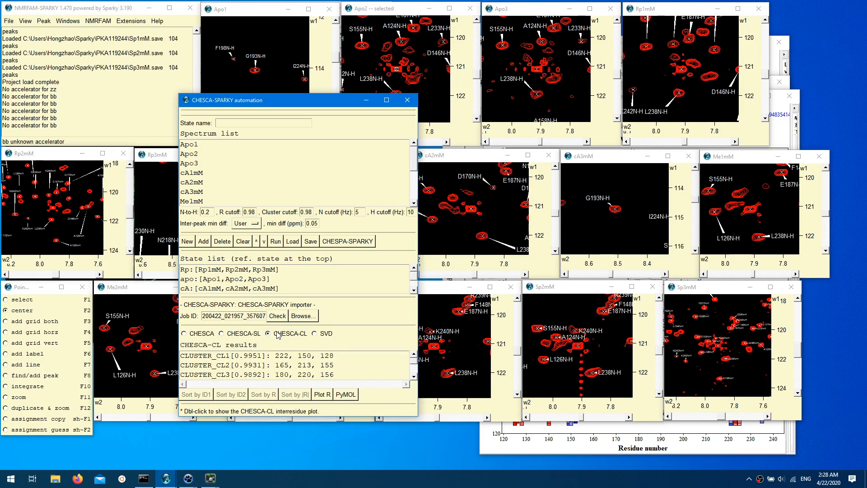
pyautogui.click(275, 357)
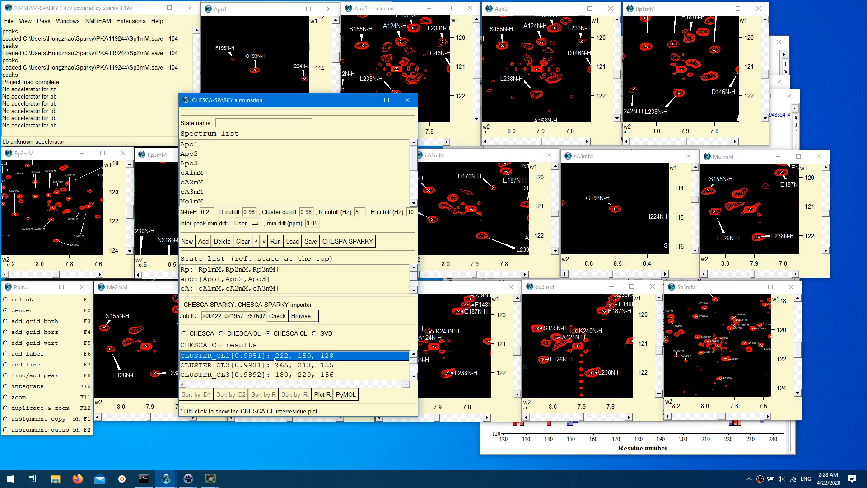
# Step: In PyMOL, run the script command @p to highlight and label the selected cluster's residues, and rotate the structure to inspect them
pyautogui.click(215, 482)
pyautogui.click(197, 447)
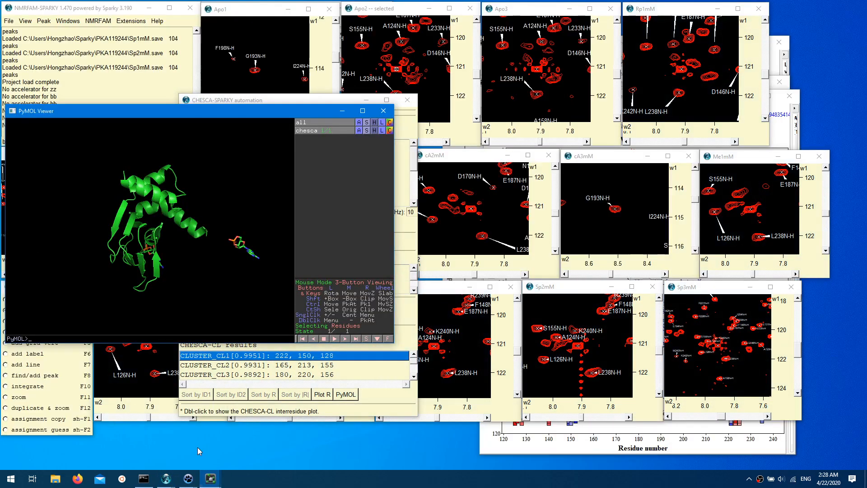
pyautogui.moveTo(210, 479)
pyautogui.click(243, 448)
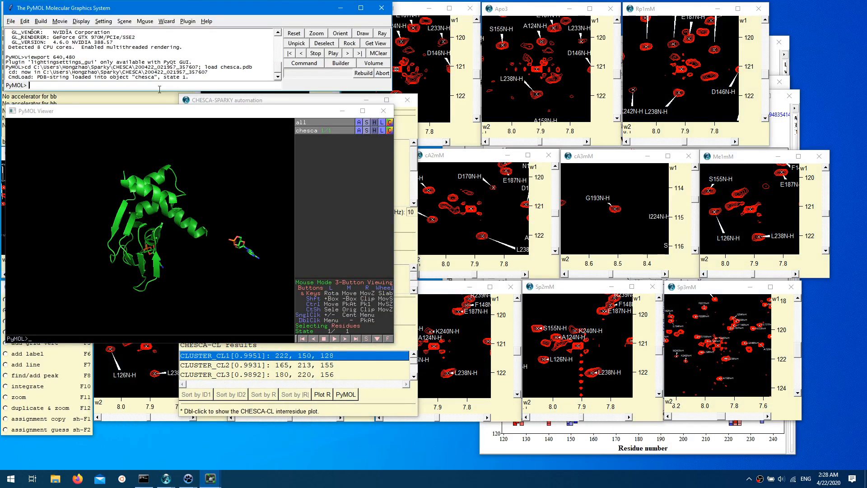
pyautogui.write('@')
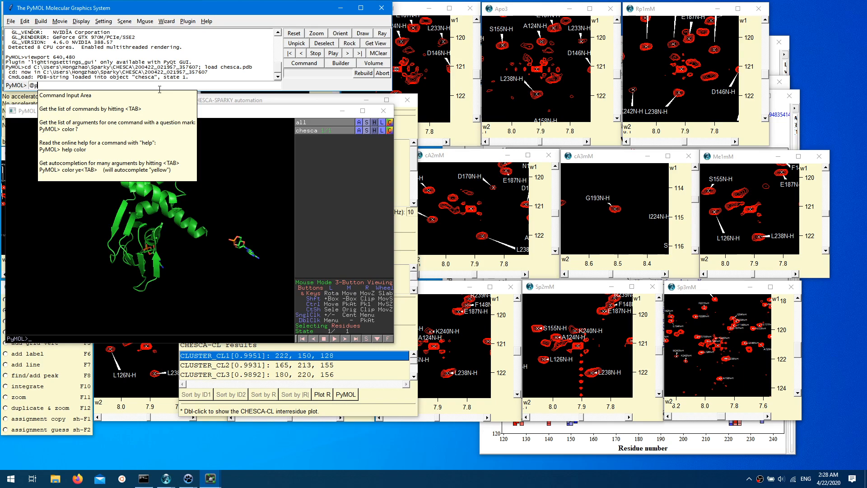
pyautogui.write('p')
pyautogui.press('Return')
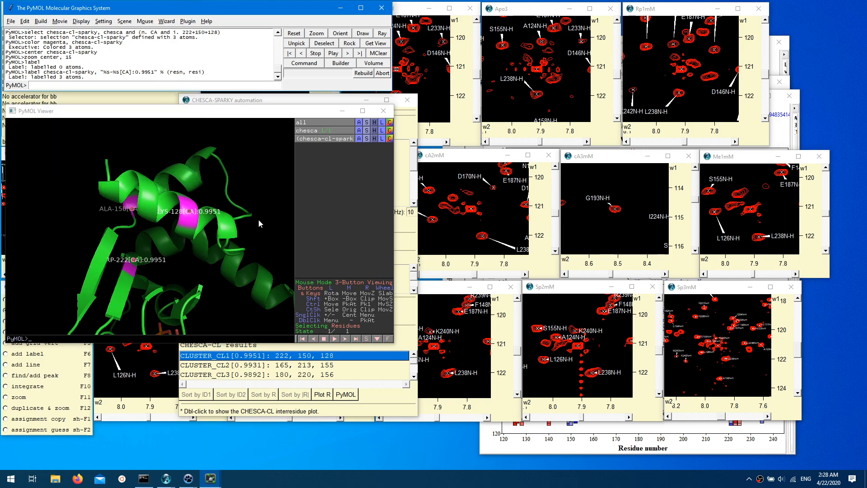
pyautogui.moveTo(258, 219); pyautogui.dragTo(167, 209)
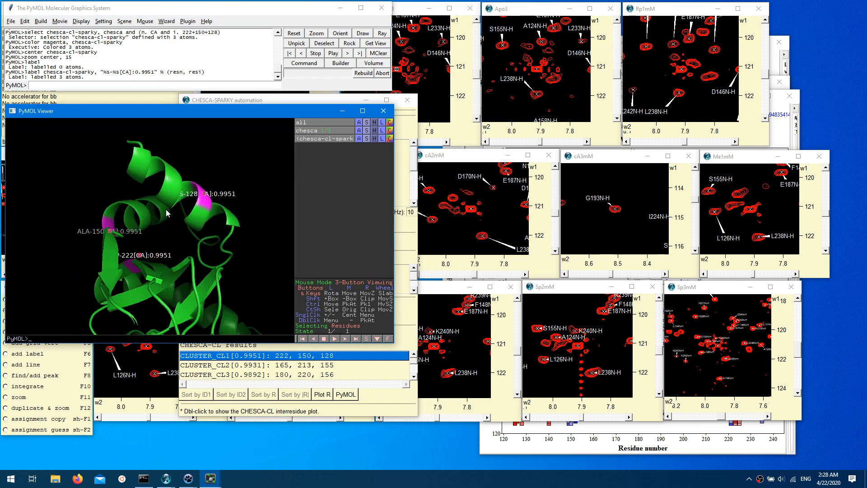